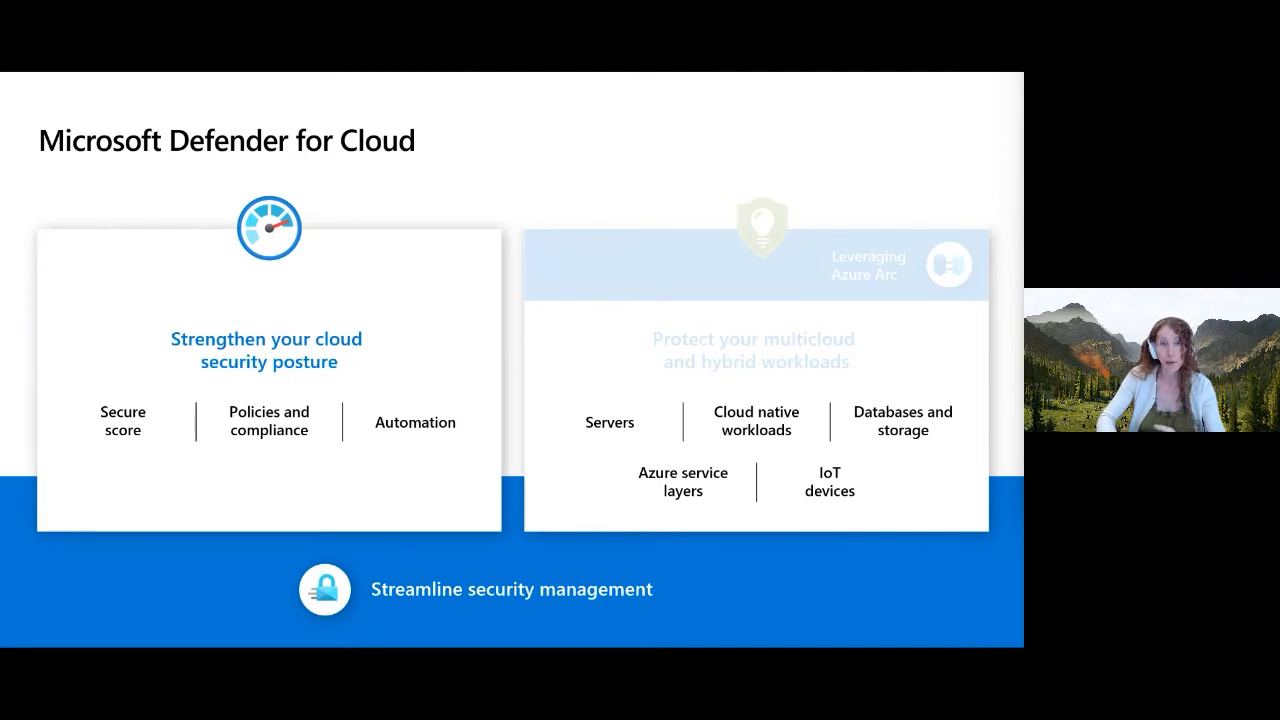
Advance from the Defender for Cloud overview slide to the security dashboard slide.
key("Right")
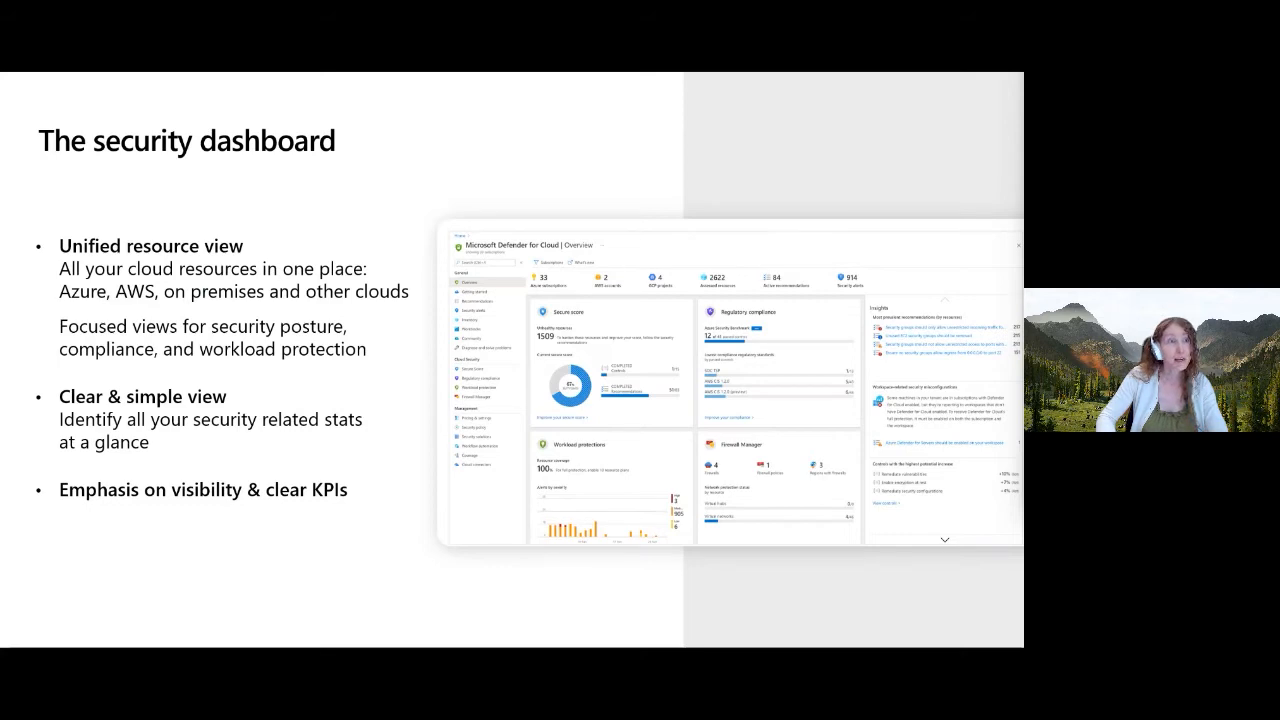
Advance from the security dashboard slide to the secure score slide.
key("Right")
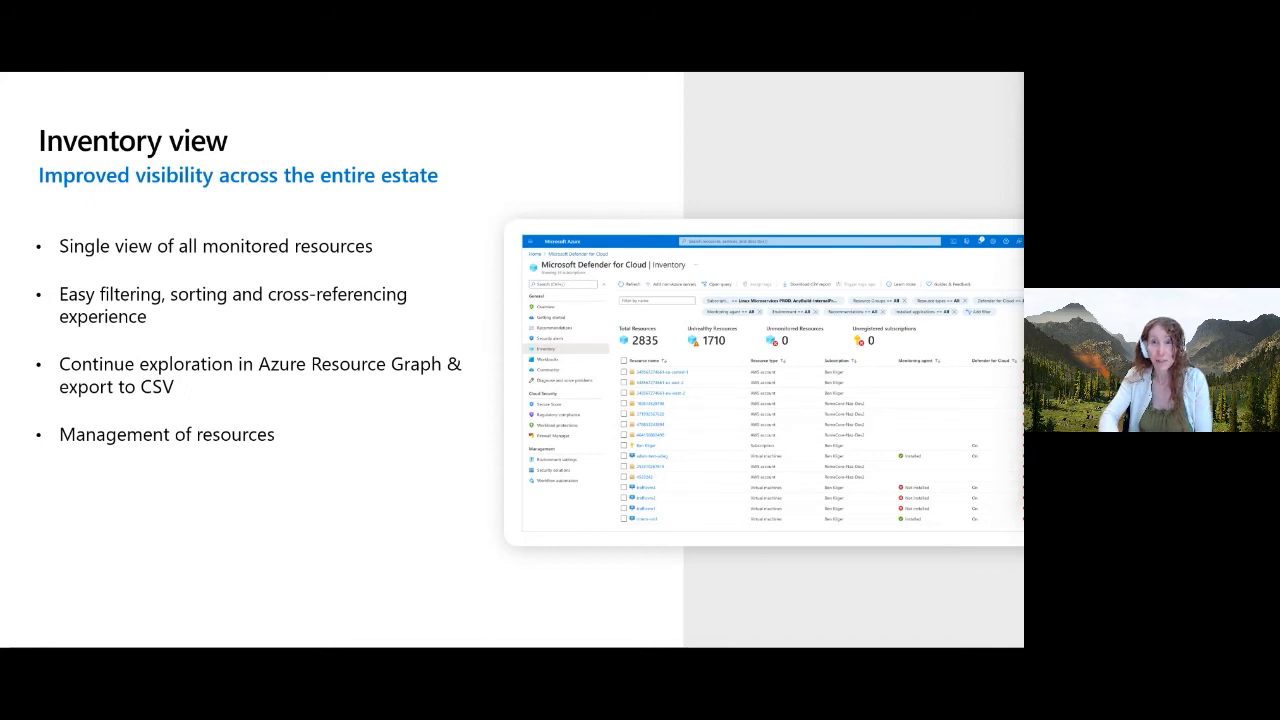
key("Right")
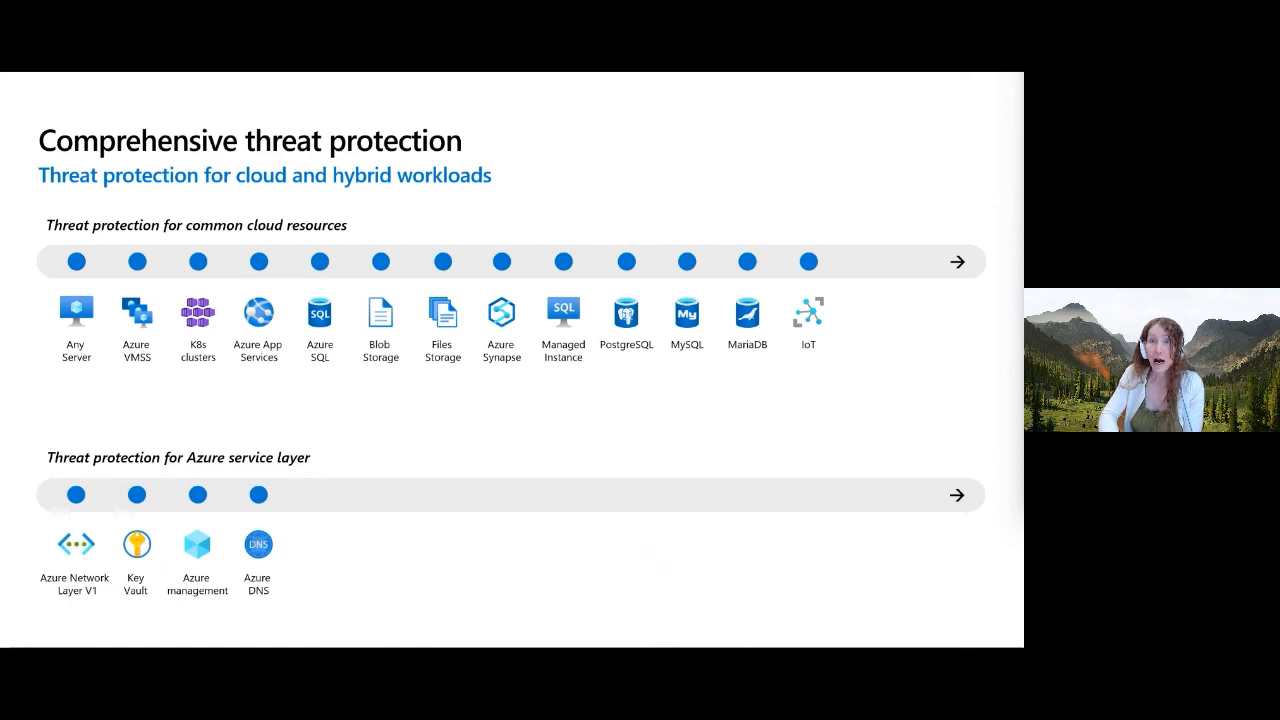
key("Right")
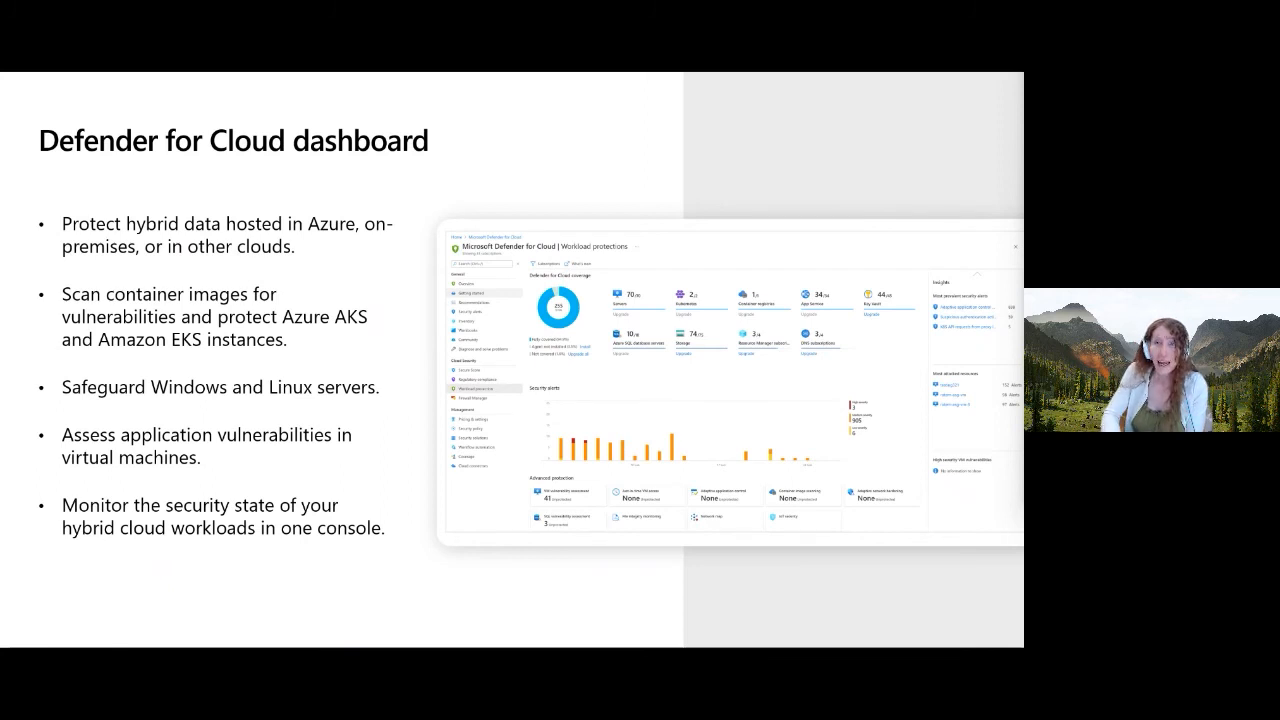
Advance to the 'Strengthen you cloud security posture today' next-steps slide.
key("Right")
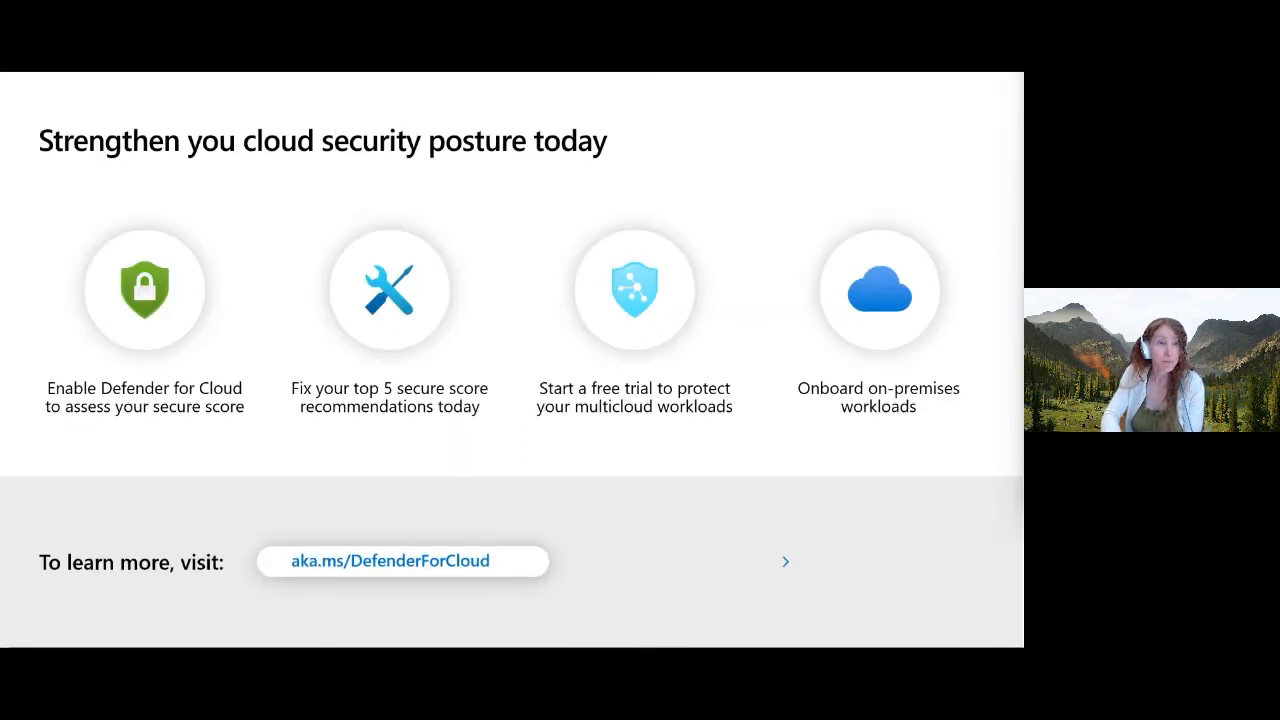